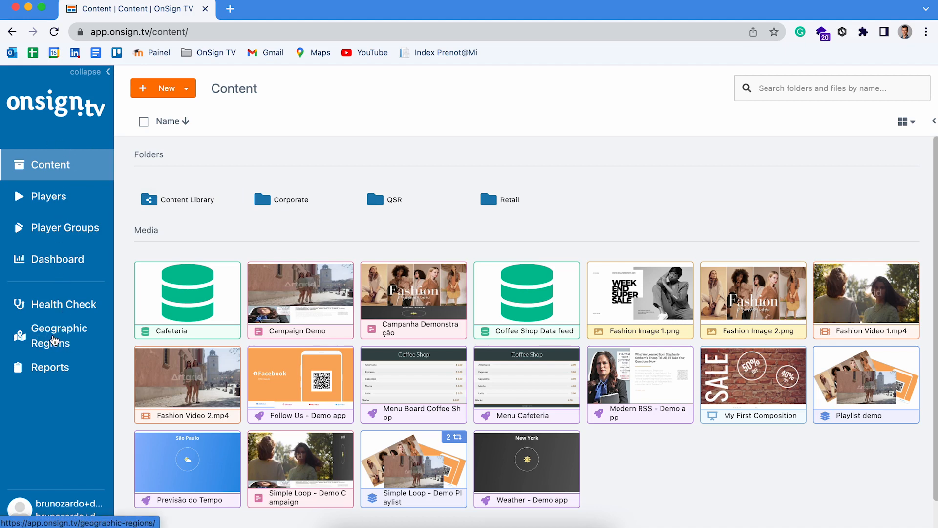
Open the Geographic Regions map and bring the Miami area of Florida into close view.
{"action": "left_click", "coordinate": [53, 339]}
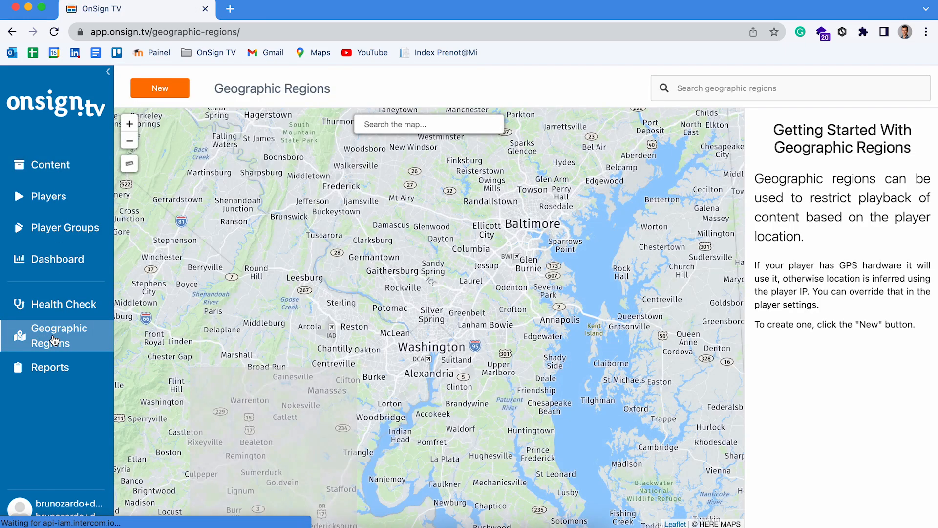
{"action": "scroll", "coordinate": [428, 285], "scroll_direction": "down", "scroll_amount": 5}
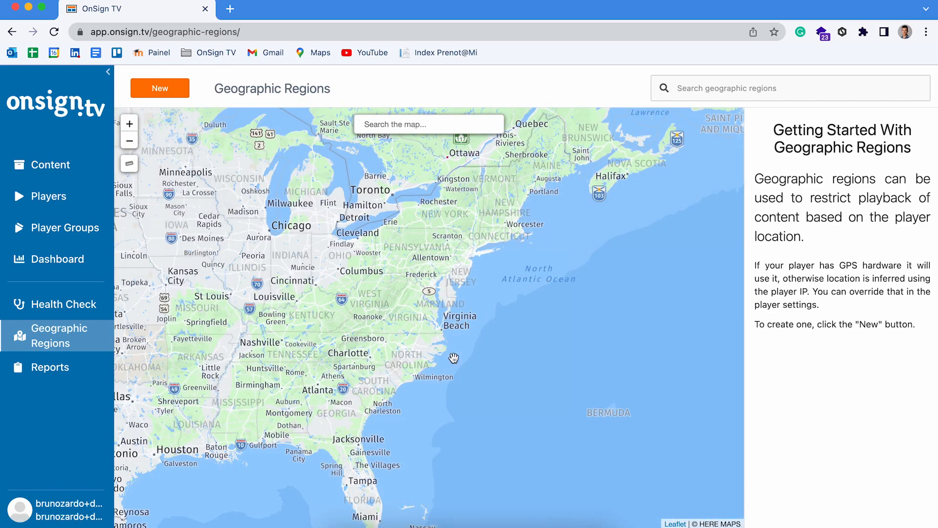
{"action": "left_click_drag", "start_coordinate": [410, 421], "coordinate": [419, 281]}
{"action": "scroll", "coordinate": [377, 381], "scroll_direction": "up", "scroll_amount": 5}
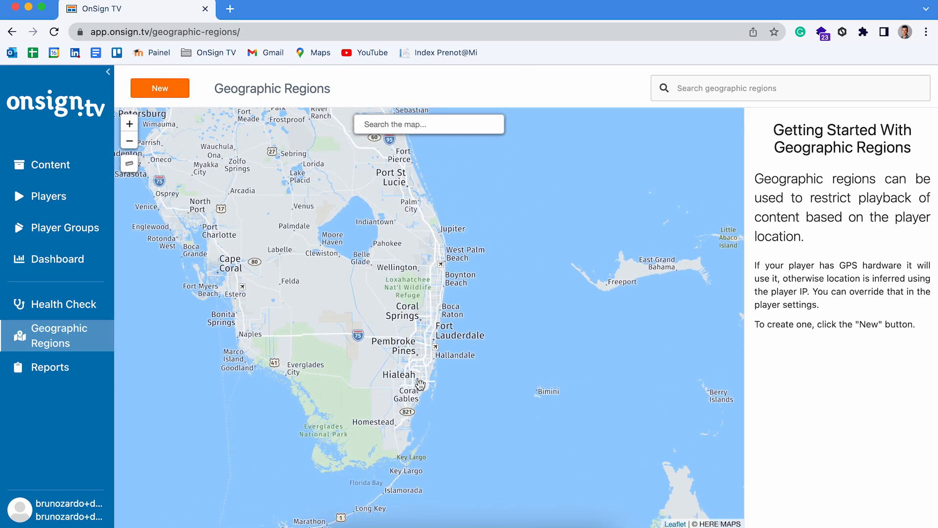
{"action": "scroll", "coordinate": [479, 392], "scroll_direction": "up", "scroll_amount": 2}
{"action": "left_click_drag", "start_coordinate": [434, 321], "coordinate": [448, 354]}
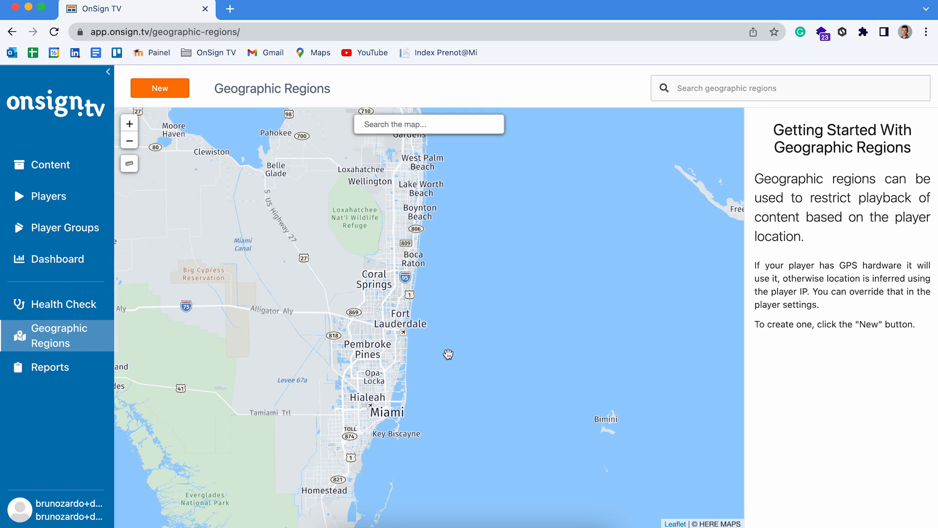
{"action": "scroll", "coordinate": [397, 409], "scroll_direction": "up", "scroll_amount": 3}
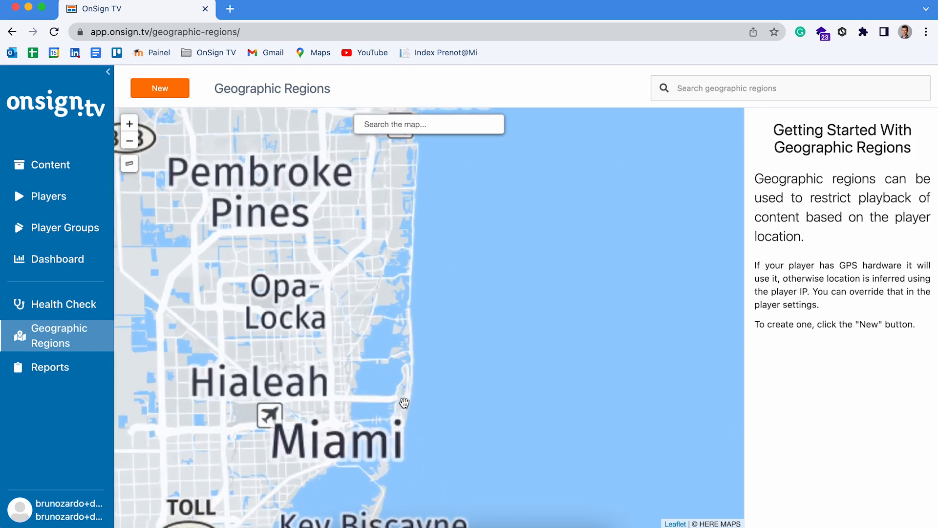
{"action": "left_click_drag", "start_coordinate": [397, 411], "coordinate": [429, 302]}
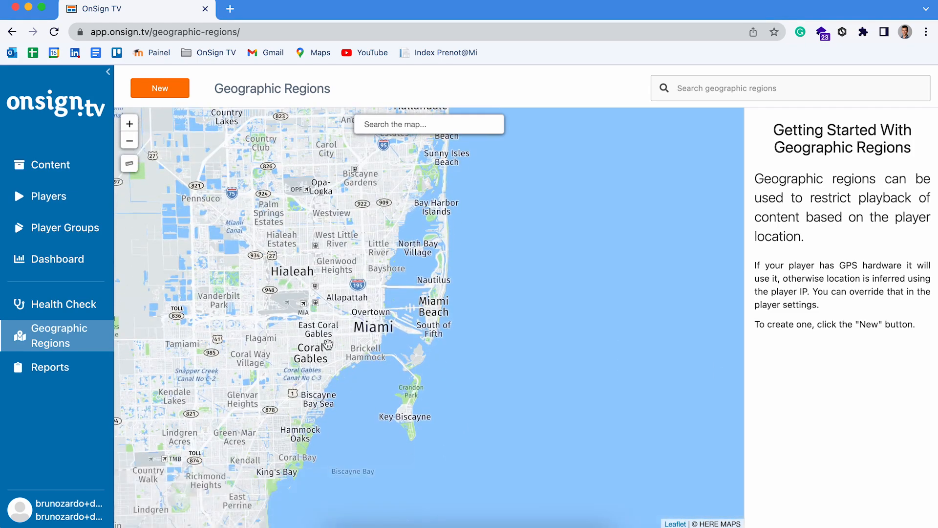
{"action": "left_click_drag", "start_coordinate": [353, 389], "coordinate": [372, 374]}
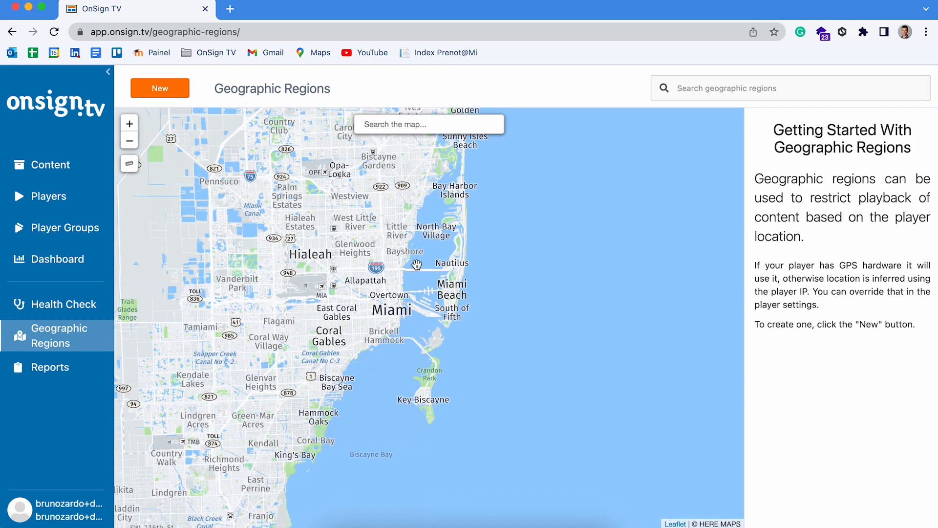
Start a new geographic region named Miami and draw a circle around the city, from south of Allapattah out past Brickell Hammock.
{"action": "left_click", "coordinate": [173, 89]}
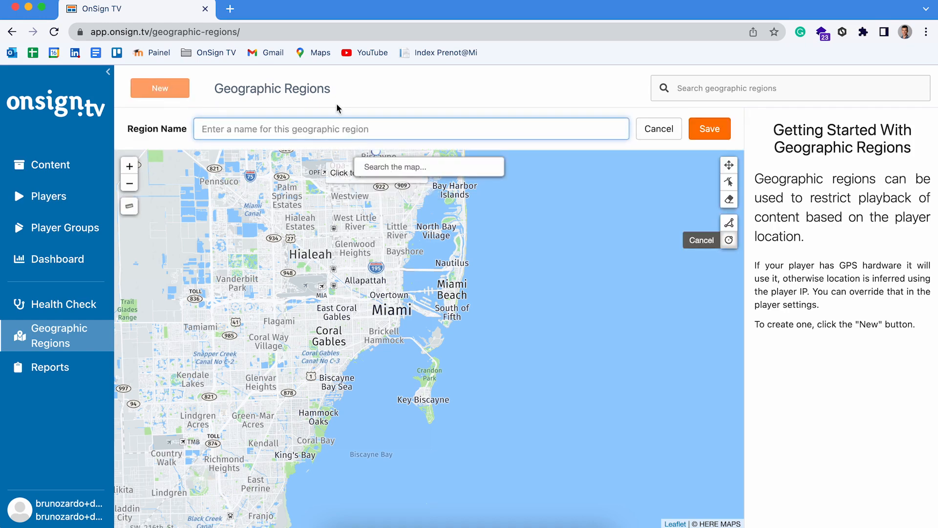
{"action": "type", "text": "Miami"}
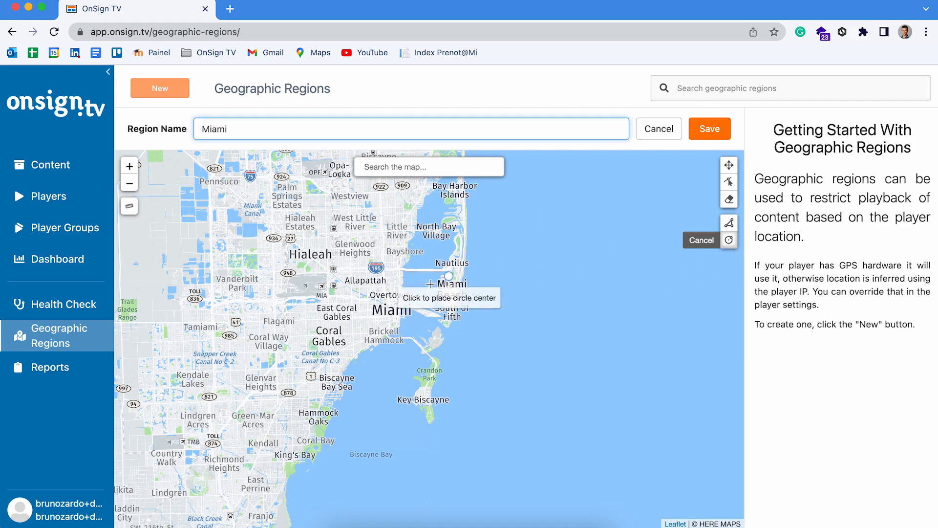
{"action": "left_click", "coordinate": [362, 295]}
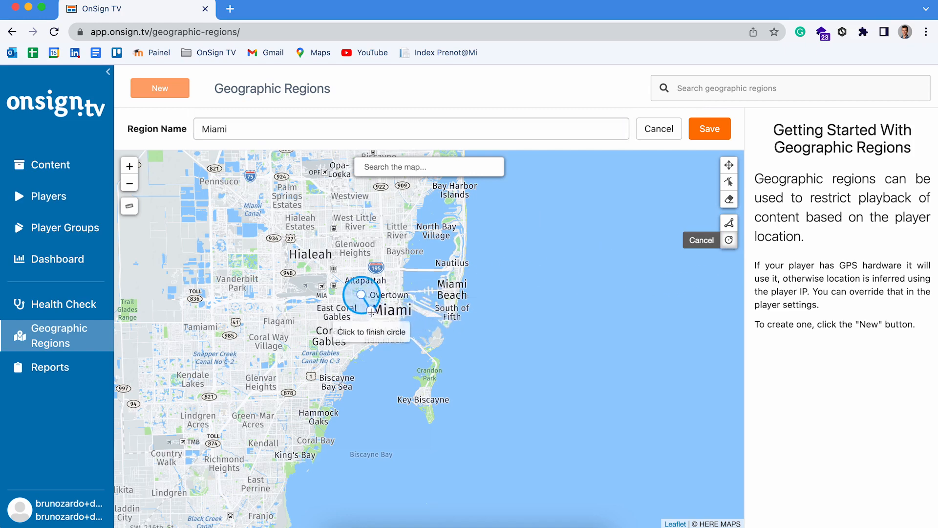
{"action": "left_click", "coordinate": [392, 346]}
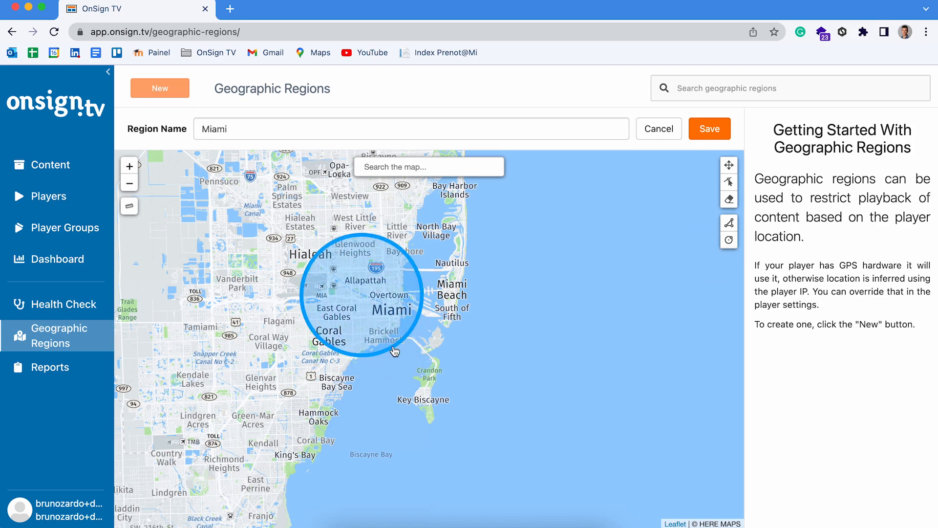
Add a five-sided polygon north of the circle, covering Westview and West Little River between Hialeah and Opa-Locka.
{"action": "scroll", "coordinate": [600, 290], "scroll_direction": "up", "scroll_amount": 3}
{"action": "scroll", "coordinate": [599, 290], "scroll_direction": "down", "scroll_amount": 3}
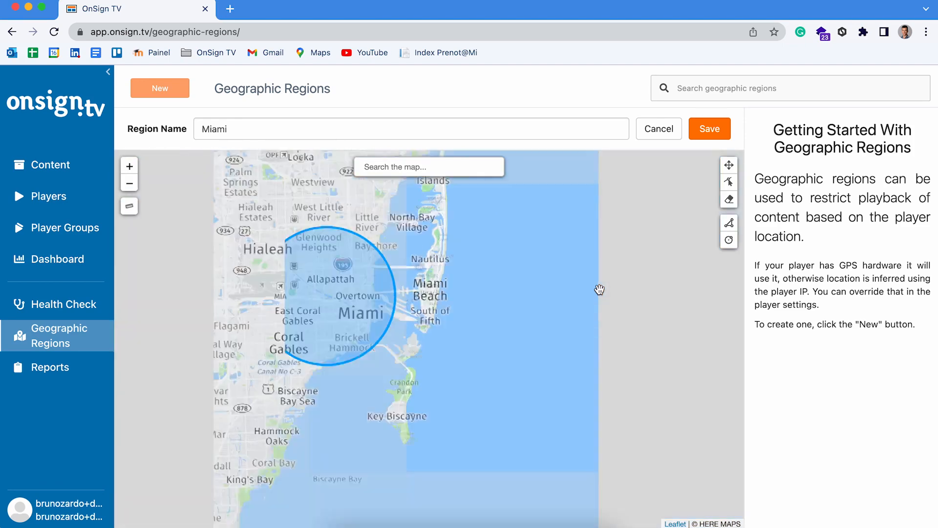
{"action": "mouse_move", "coordinate": [500, 287]}
{"action": "left_mouse_down"}
{"action": "mouse_move", "coordinate": [536, 298]}
{"action": "mouse_move", "coordinate": [550, 390]}
{"action": "left_mouse_up"}
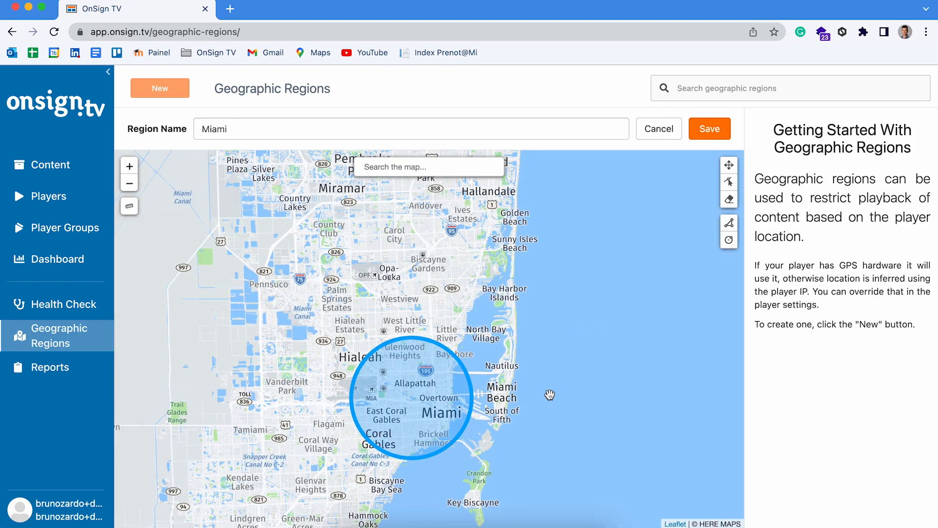
{"action": "left_click", "coordinate": [729, 224]}
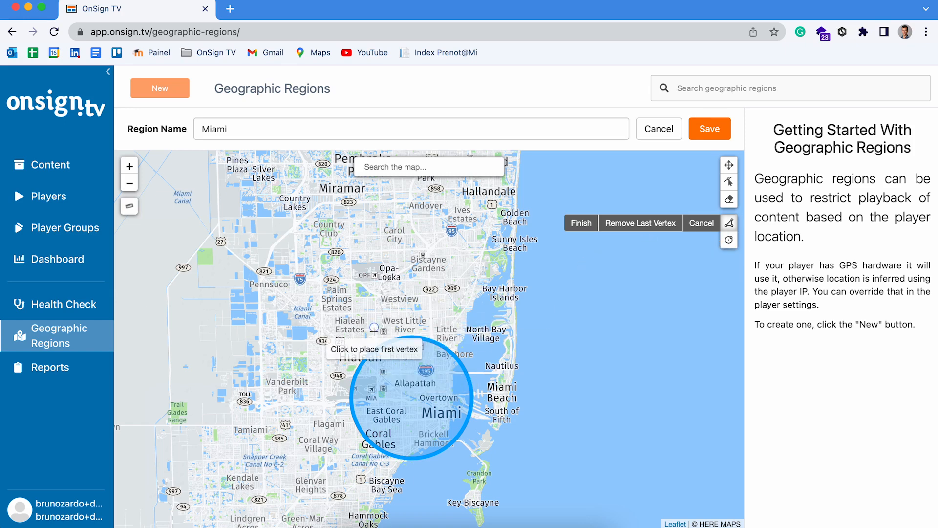
{"action": "left_click", "coordinate": [369, 354]}
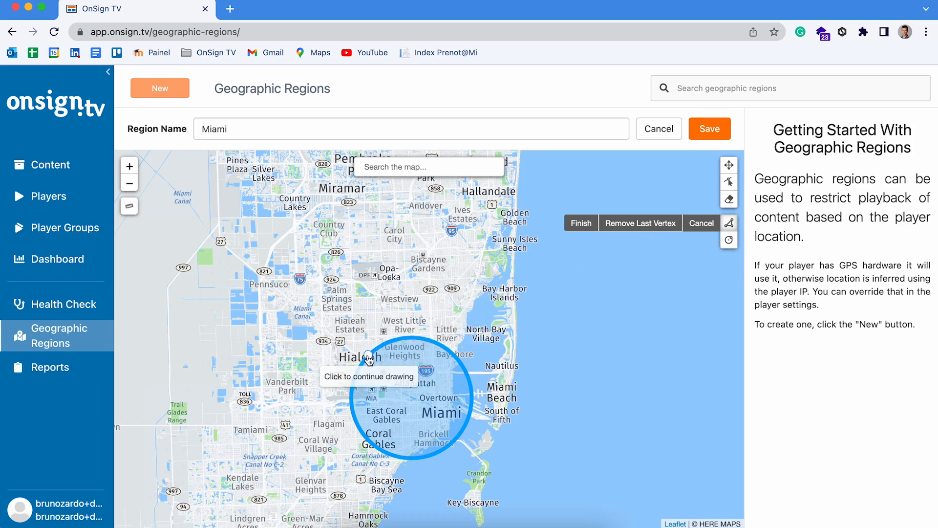
{"action": "left_click", "coordinate": [332, 320]}
{"action": "left_click", "coordinate": [397, 265]}
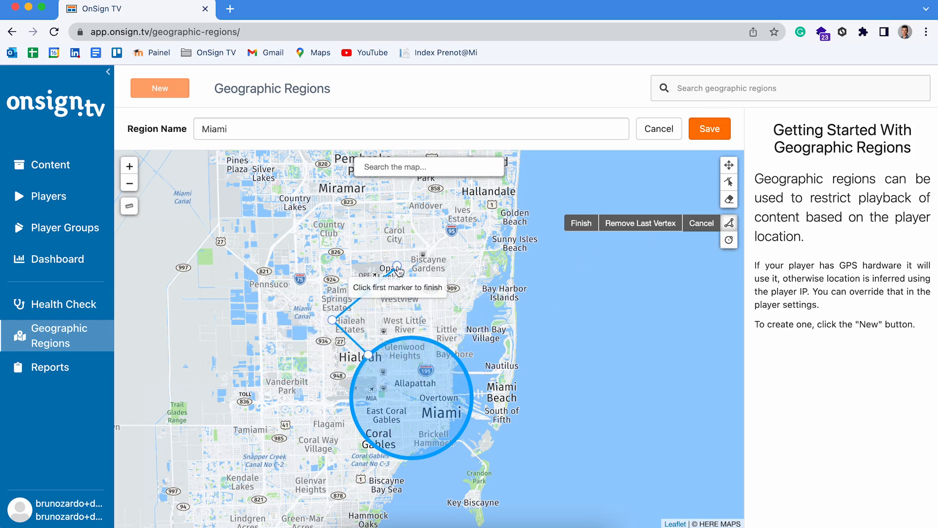
{"action": "left_click", "coordinate": [444, 310]}
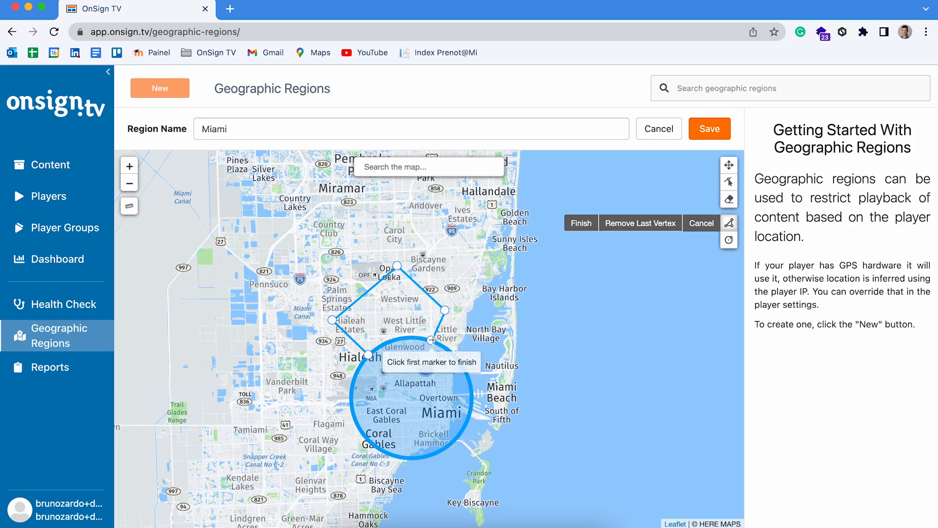
{"action": "left_click", "coordinate": [431, 340]}
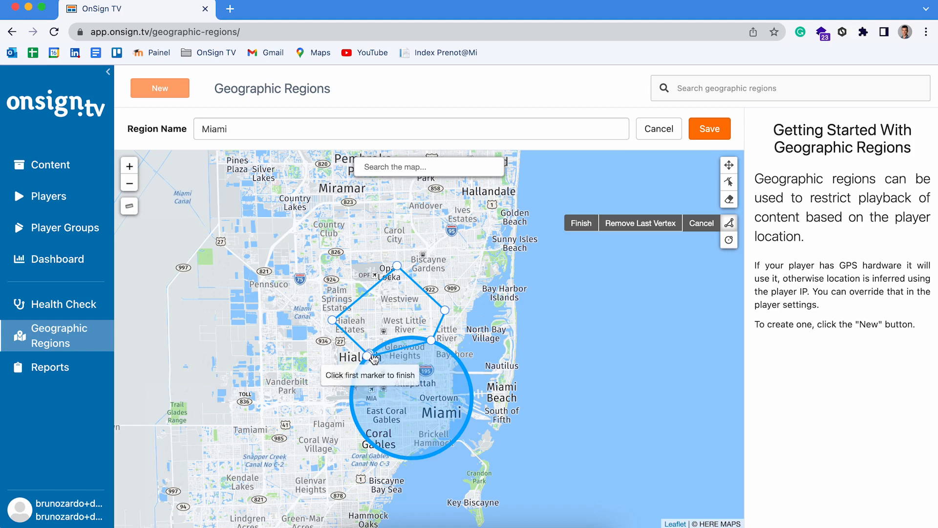
{"action": "left_click", "coordinate": [373, 357]}
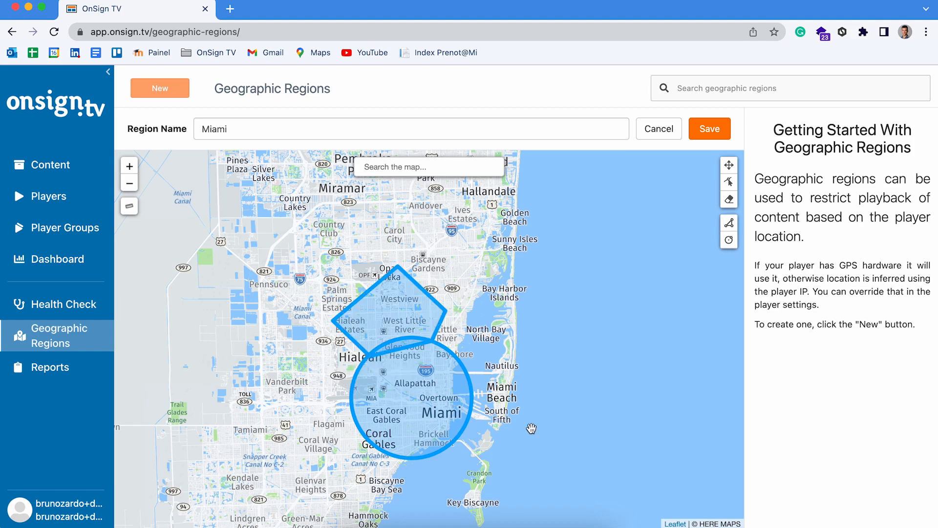
Add a narrow four-sided polygon along Route 27 in Hialeah, joining the circle's northwest edge where it meets the first polygon.
{"action": "scroll", "coordinate": [357, 402], "scroll_direction": "up", "scroll_amount": 3}
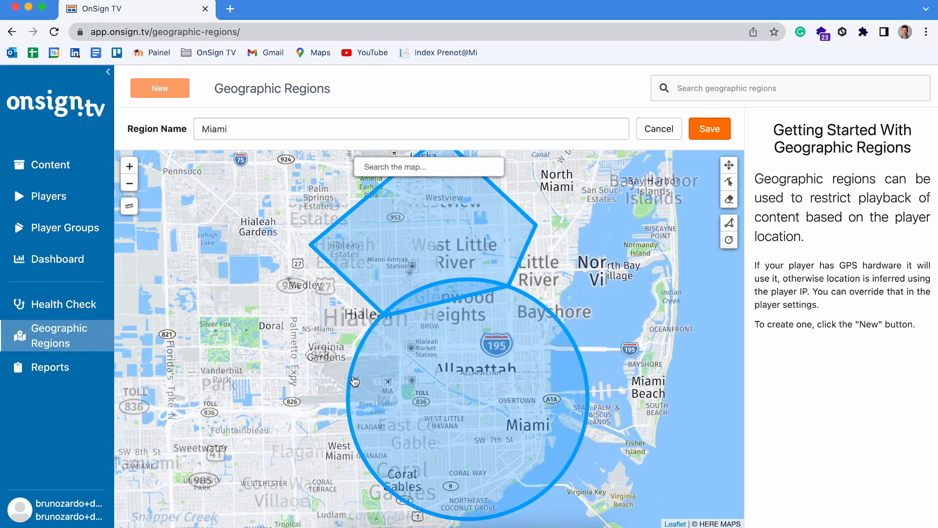
{"action": "scroll", "coordinate": [324, 354], "scroll_direction": "up", "scroll_amount": 2}
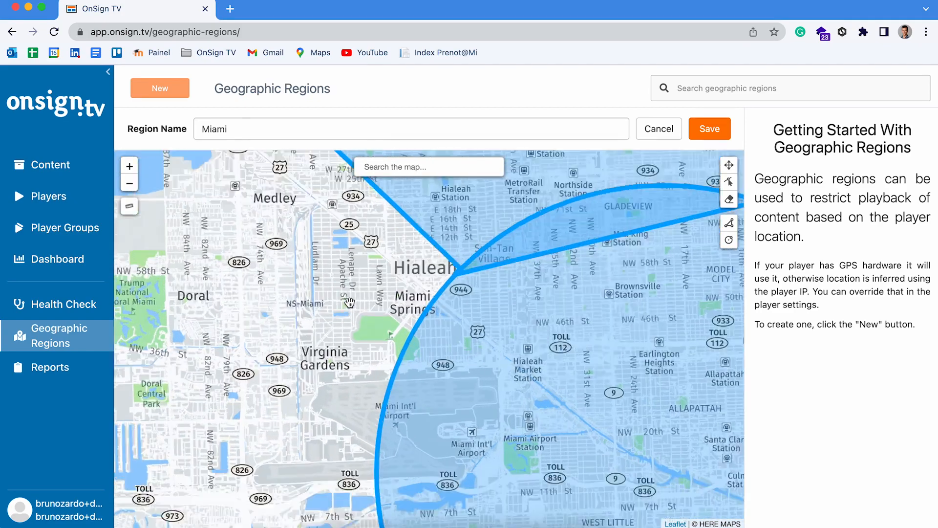
{"action": "left_click_drag", "start_coordinate": [392, 251], "coordinate": [380, 386]}
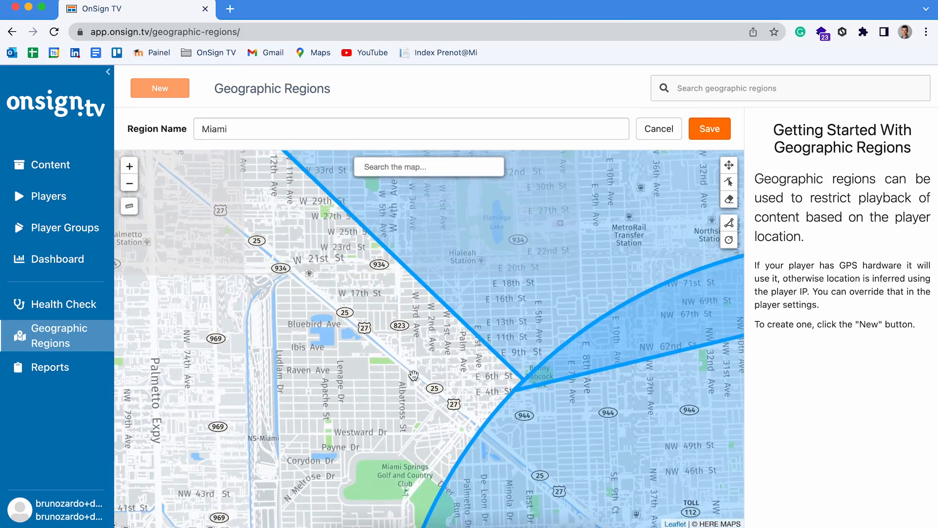
{"action": "left_click", "coordinate": [729, 221]}
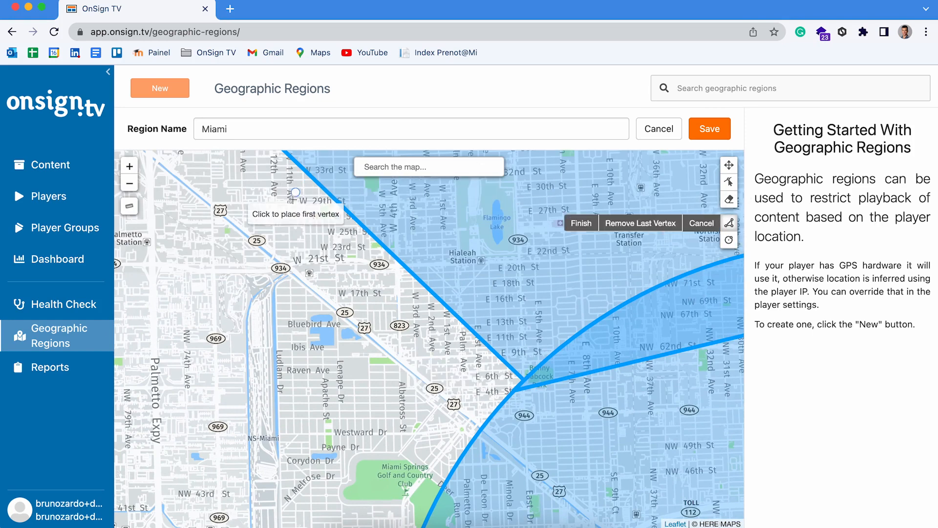
{"action": "left_click", "coordinate": [280, 212]}
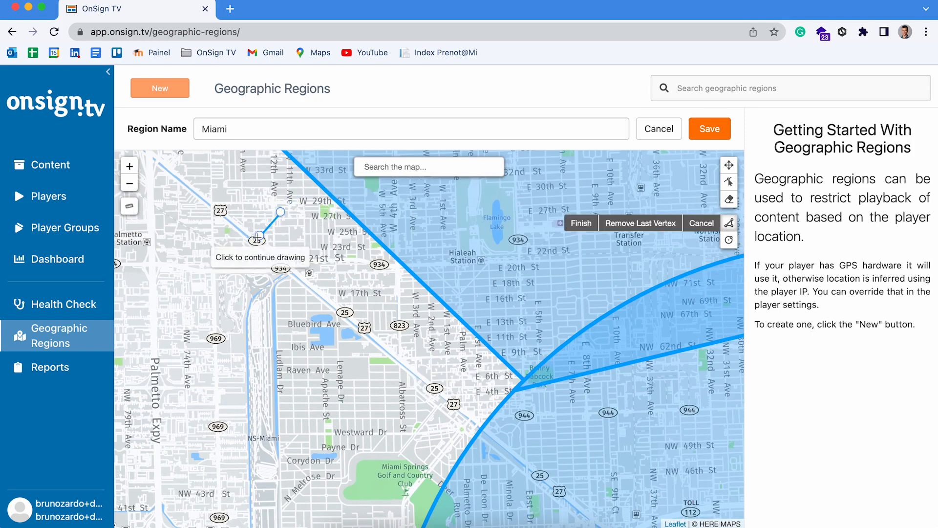
{"action": "left_click", "coordinate": [230, 267]}
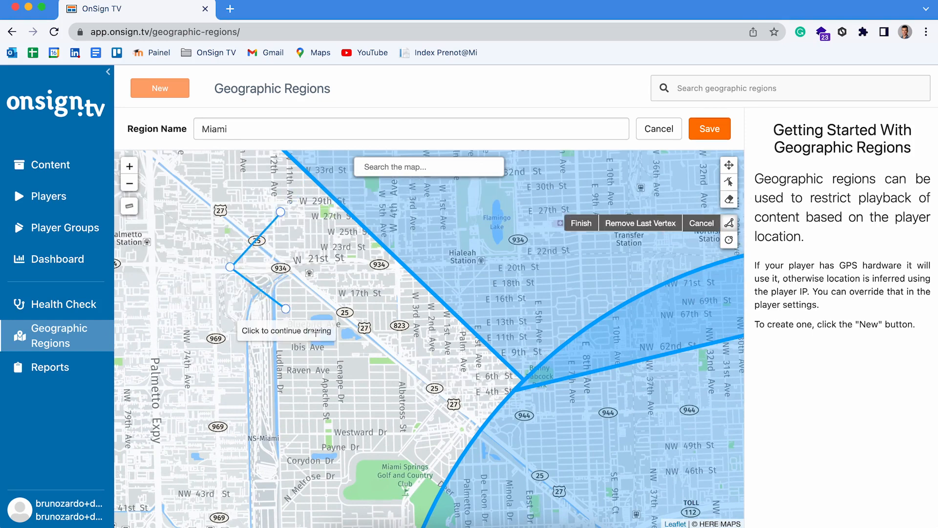
{"action": "left_click", "coordinate": [449, 474]}
{"action": "left_click", "coordinate": [513, 390]}
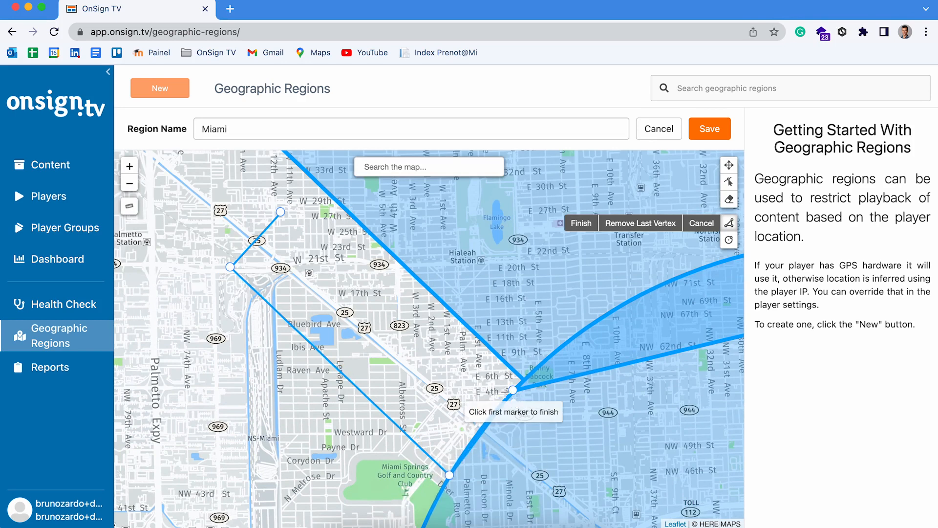
{"action": "left_click", "coordinate": [281, 212]}
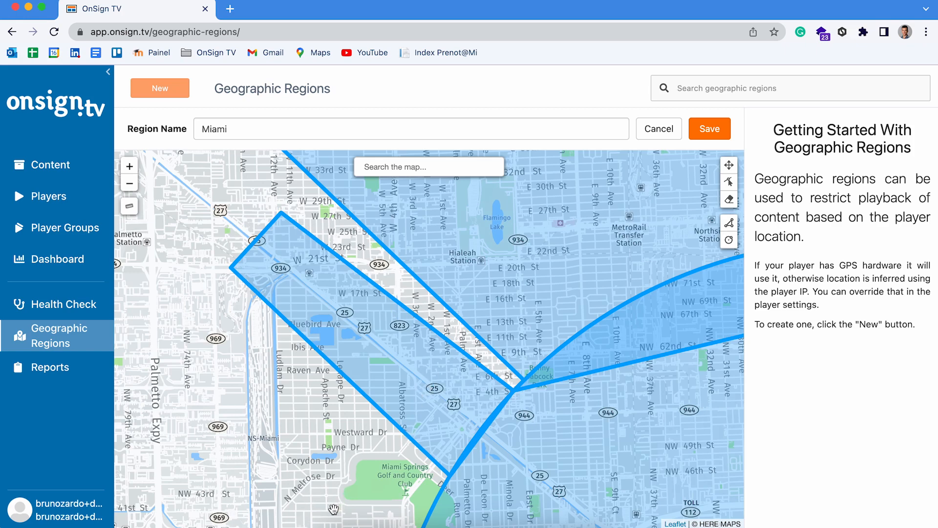
Save the Miami region with its circle and two polygons.
{"action": "left_click", "coordinate": [132, 185]}
{"action": "left_click", "coordinate": [131, 185]}
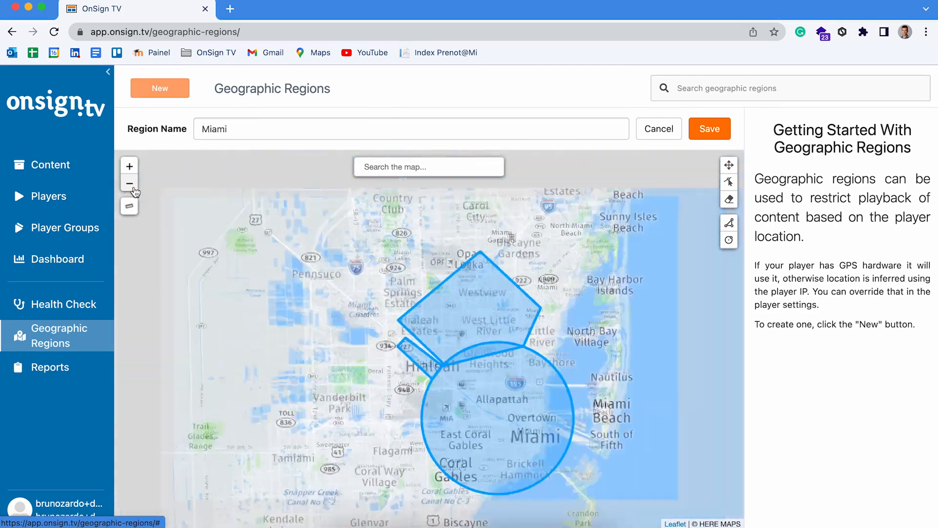
{"action": "left_click_drag", "start_coordinate": [326, 355], "coordinate": [265, 307]}
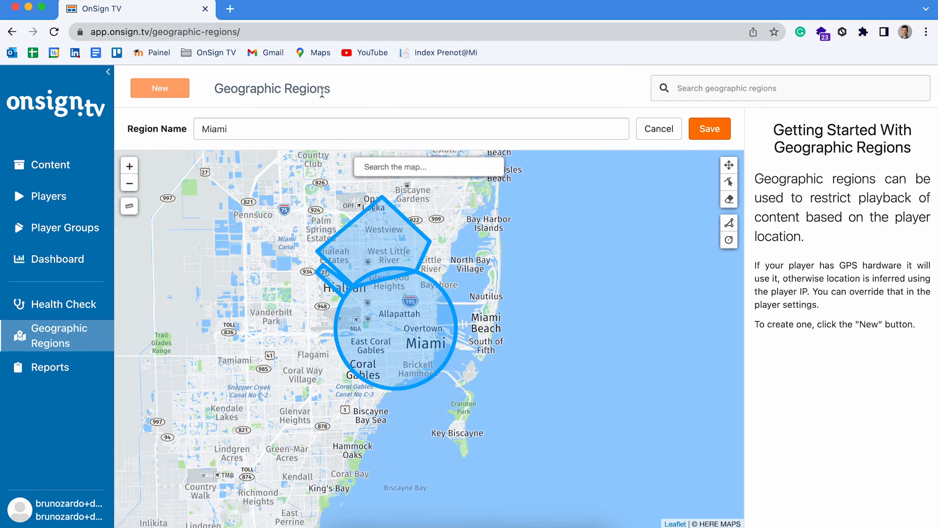
{"action": "double_click", "coordinate": [247, 132]}
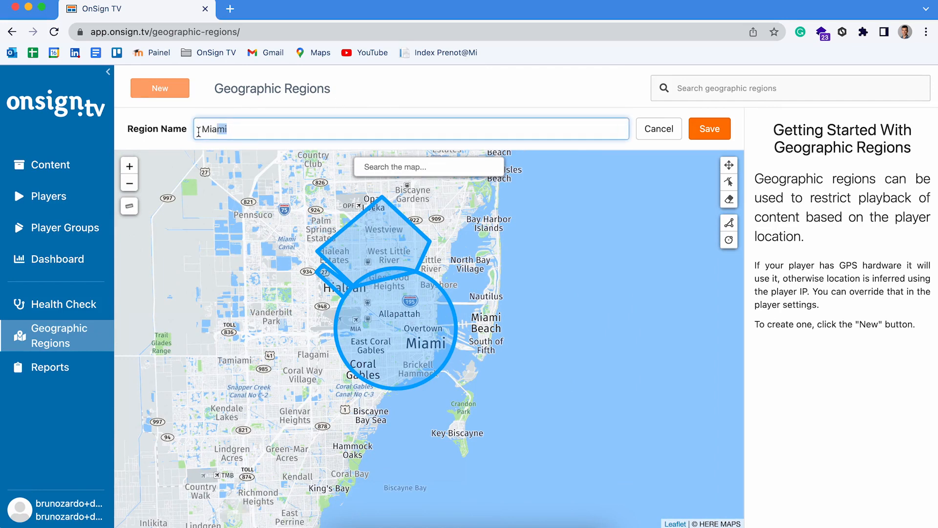
{"action": "left_click", "coordinate": [751, 132]}
{"action": "left_click", "coordinate": [720, 128]}
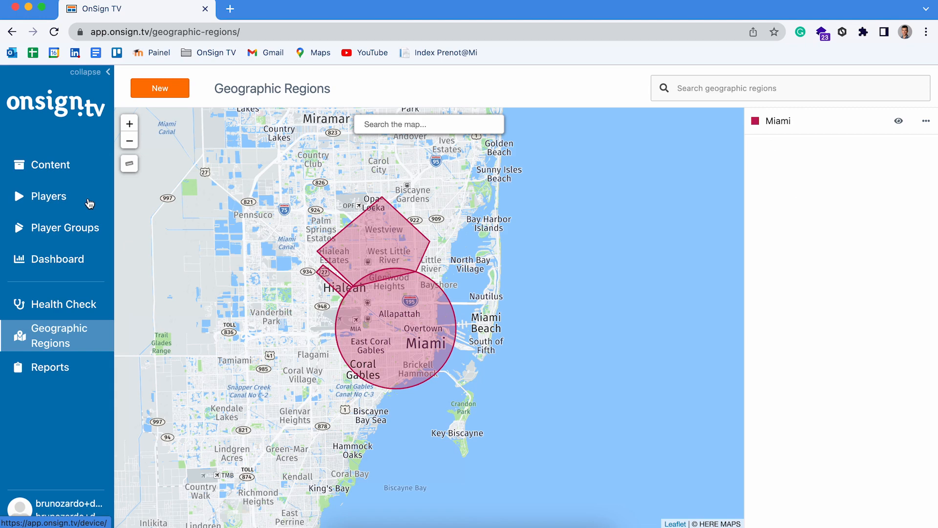
Open the publishing page of Simple Loop - Demo Campaign from the content library.
{"action": "left_click", "coordinate": [52, 166]}
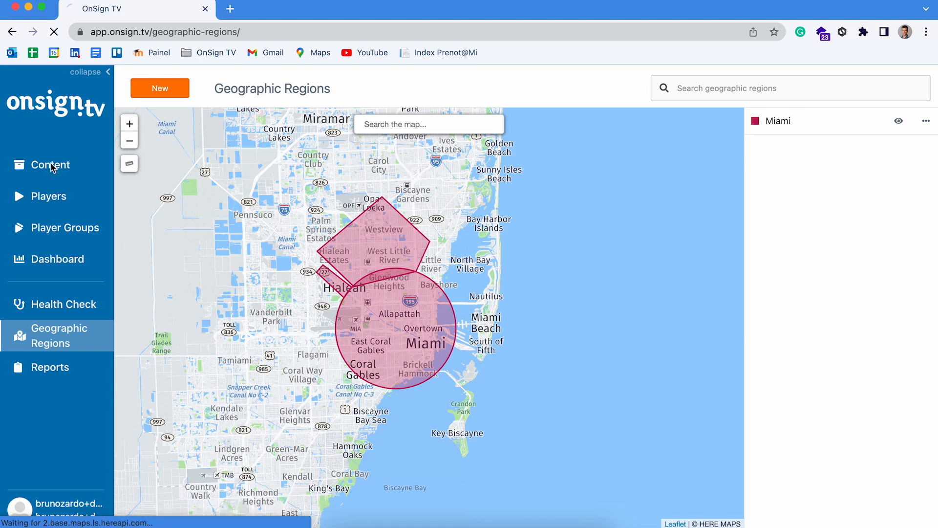
{"action": "scroll", "coordinate": [283, 398], "scroll_direction": "down", "scroll_amount": 1}
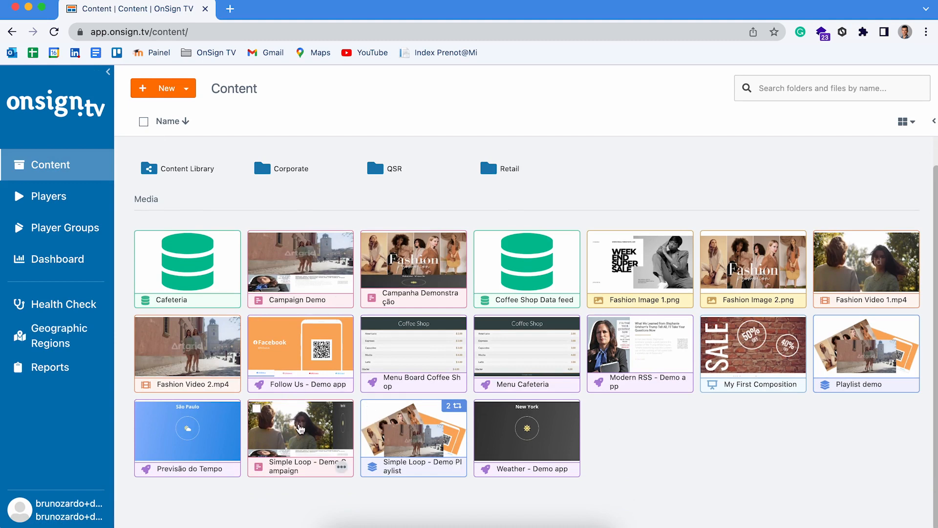
{"action": "right_click", "coordinate": [300, 429]}
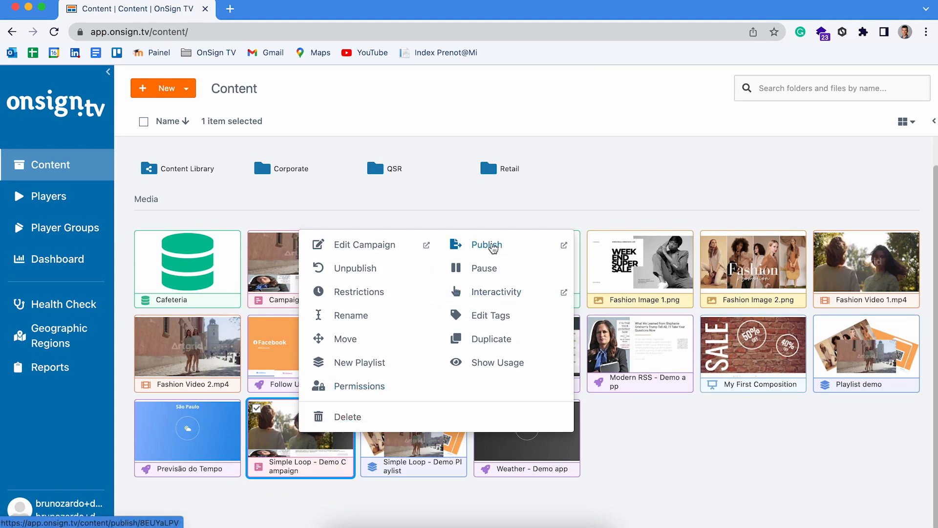
{"action": "left_click", "coordinate": [493, 248]}
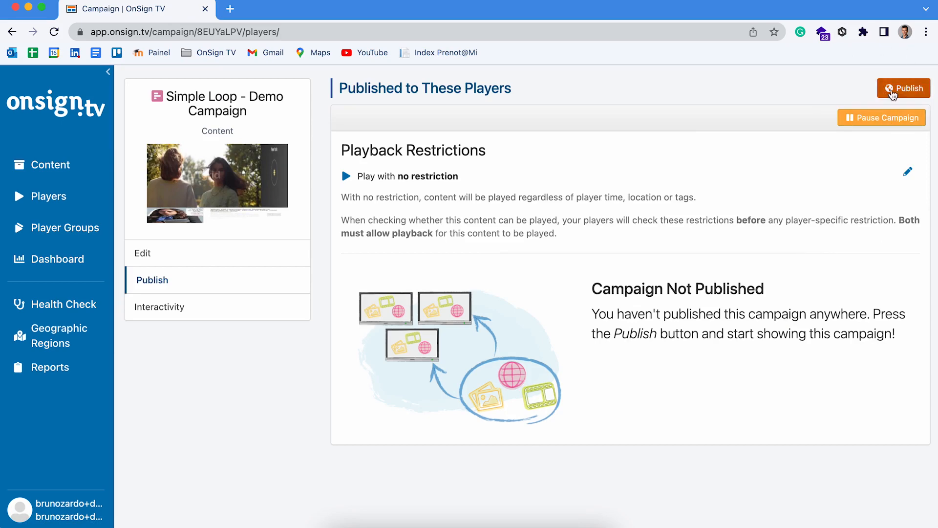
Start publishing the Simple Loop - Demo Campaign and select the player Player Demonstração as its destination.
{"action": "left_click", "coordinate": [907, 87]}
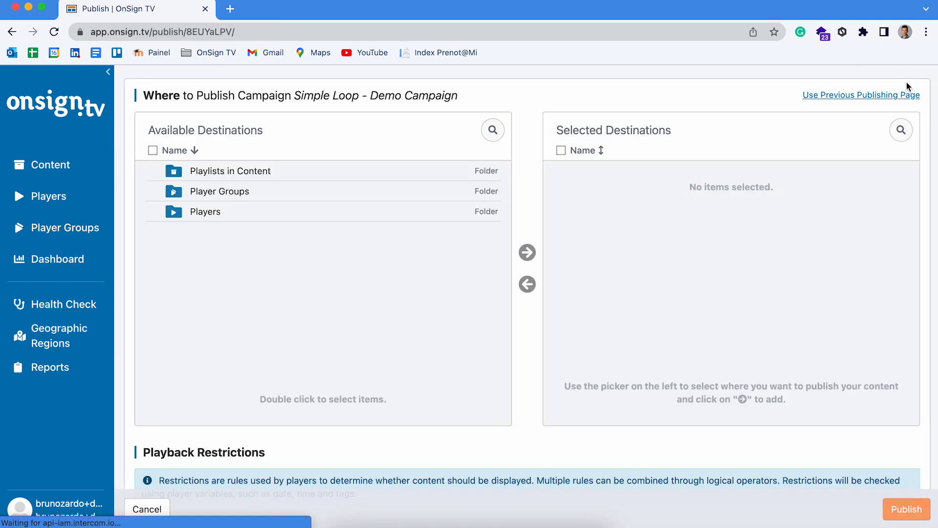
{"action": "double_click", "coordinate": [374, 217]}
{"action": "double_click", "coordinate": [259, 169]}
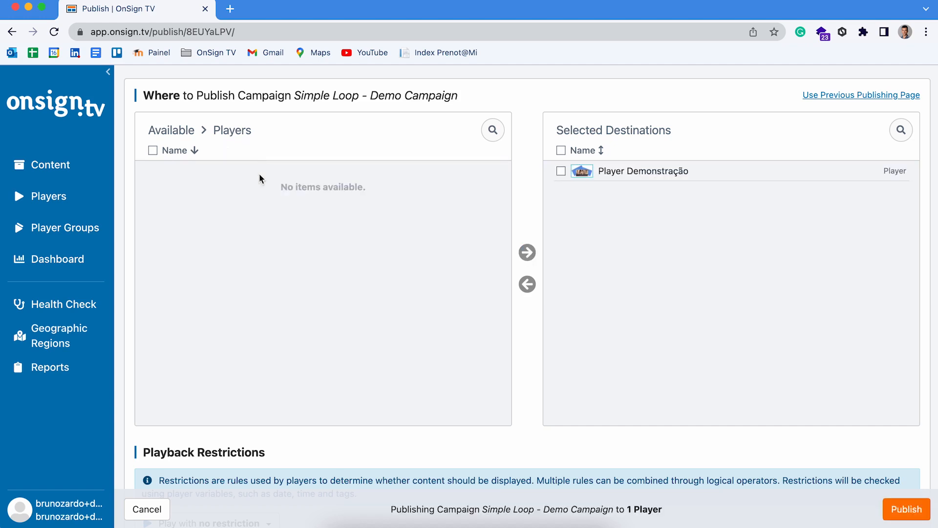
Set the campaign to play when crossing a GeoFence, triggered when entering the Miami region.
{"action": "scroll", "coordinate": [514, 429], "scroll_direction": "down", "scroll_amount": 6}
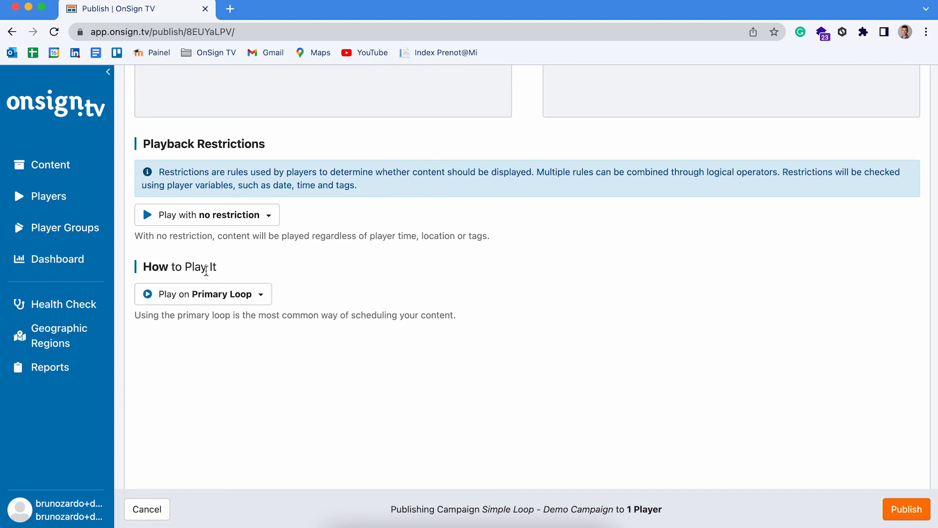
{"action": "left_click", "coordinate": [184, 299]}
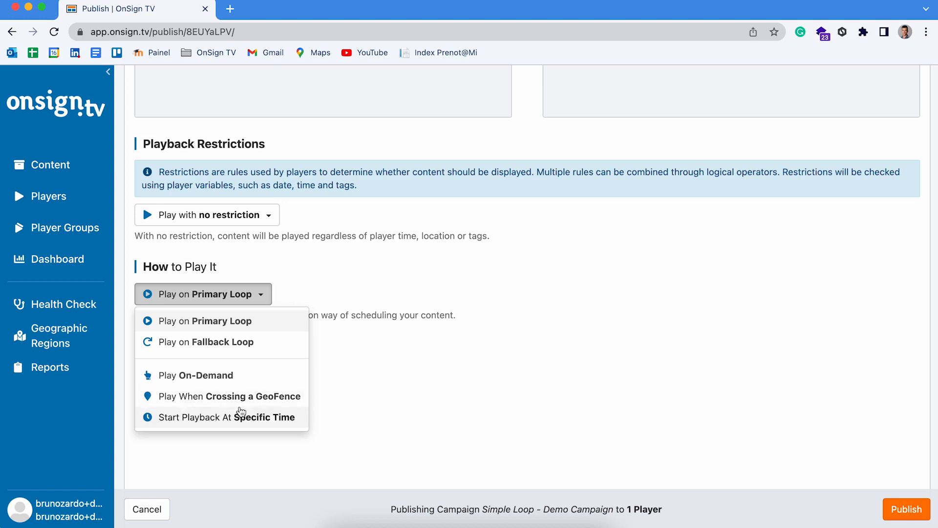
{"action": "left_click", "coordinate": [300, 404]}
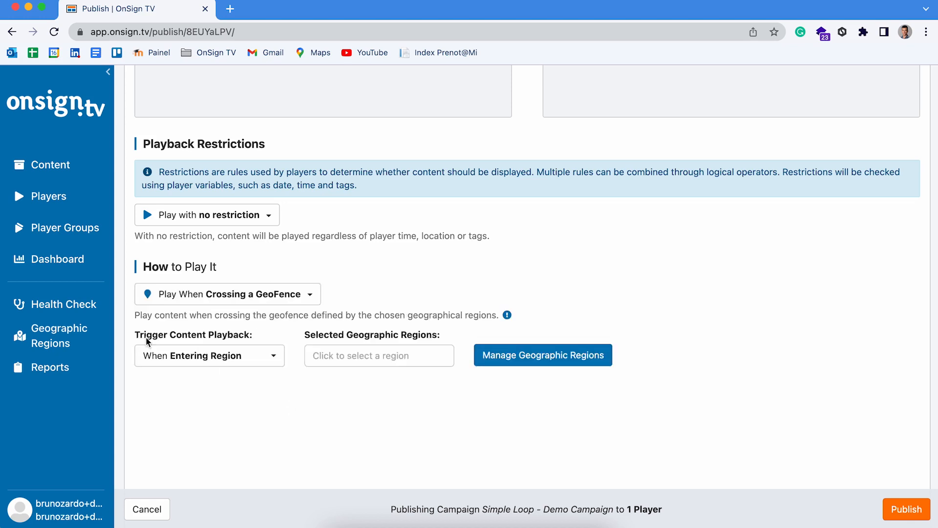
{"action": "left_click", "coordinate": [231, 356]}
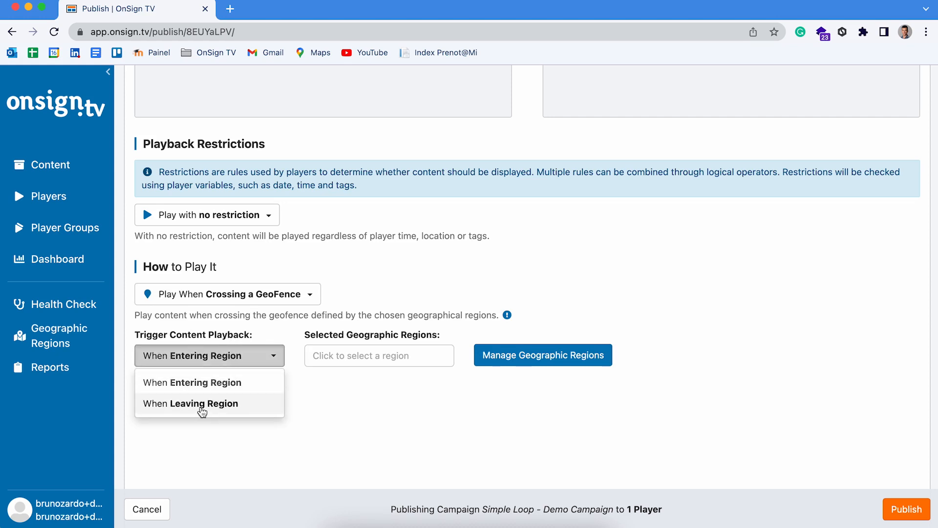
{"action": "left_click", "coordinate": [203, 385]}
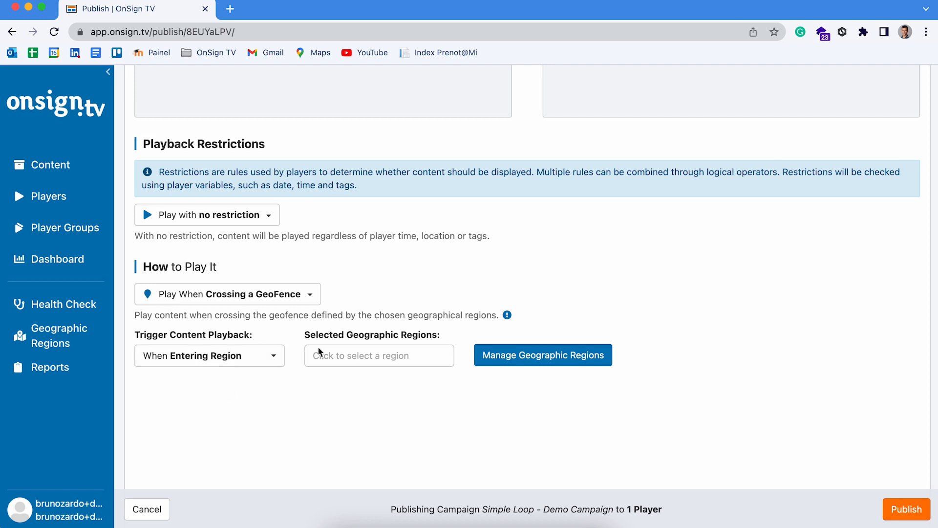
{"action": "left_click", "coordinate": [348, 353]}
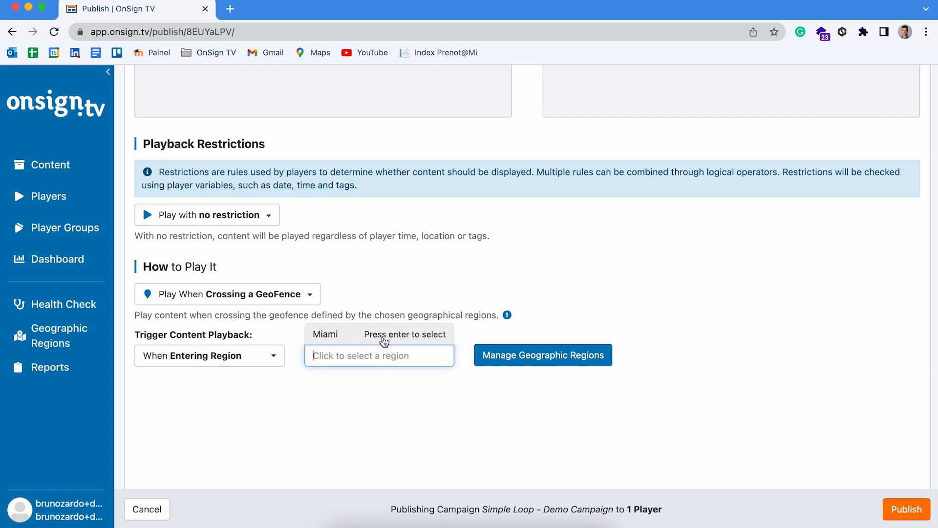
{"action": "left_click", "coordinate": [326, 334]}
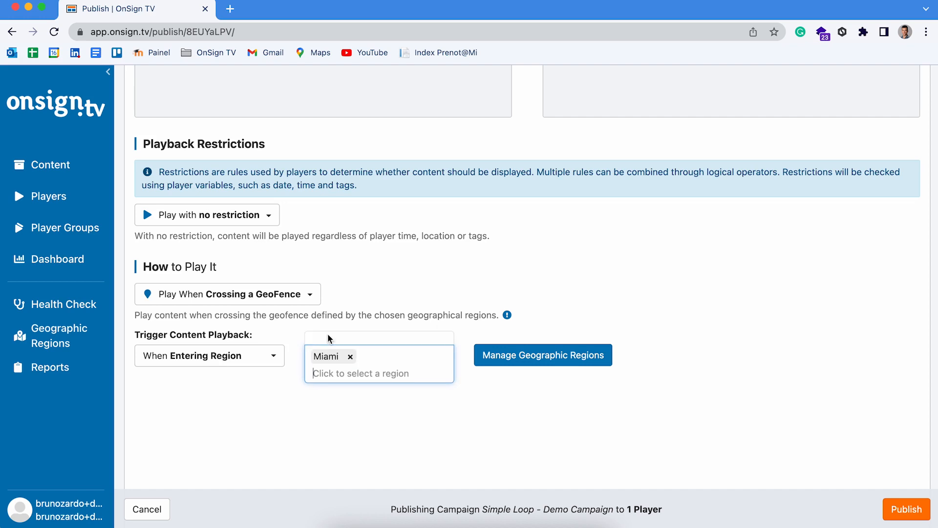
{"action": "left_click", "coordinate": [315, 429]}
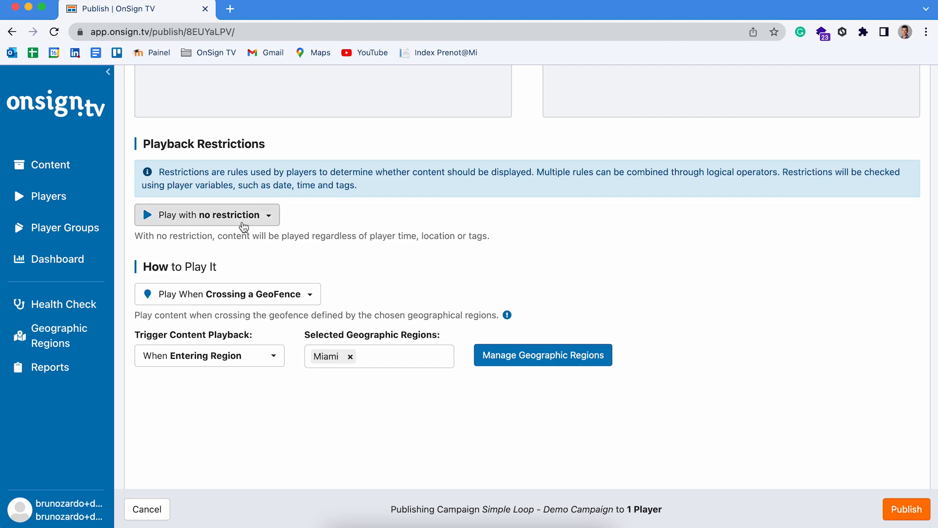
Set the campaign to play on Primary Loop and its playback restriction to "Play only when".
{"action": "left_click", "coordinate": [210, 295]}
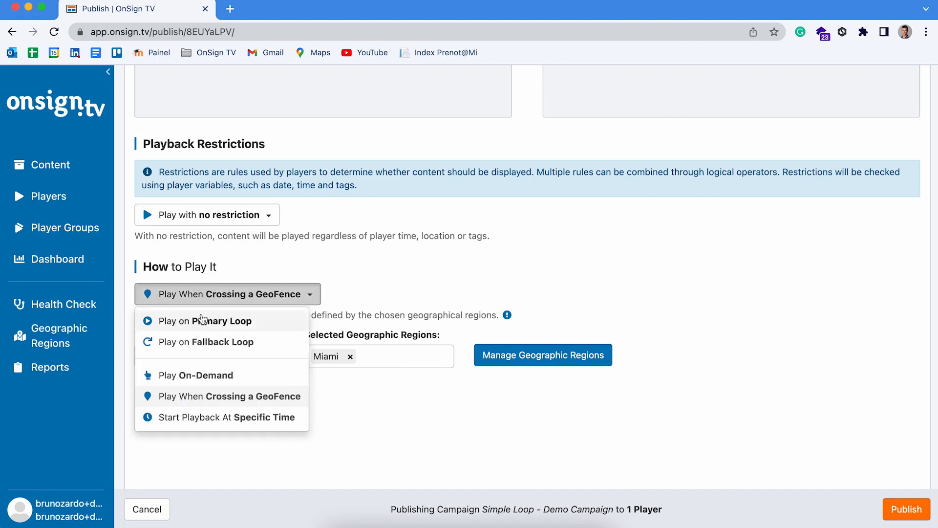
{"action": "left_click", "coordinate": [203, 320]}
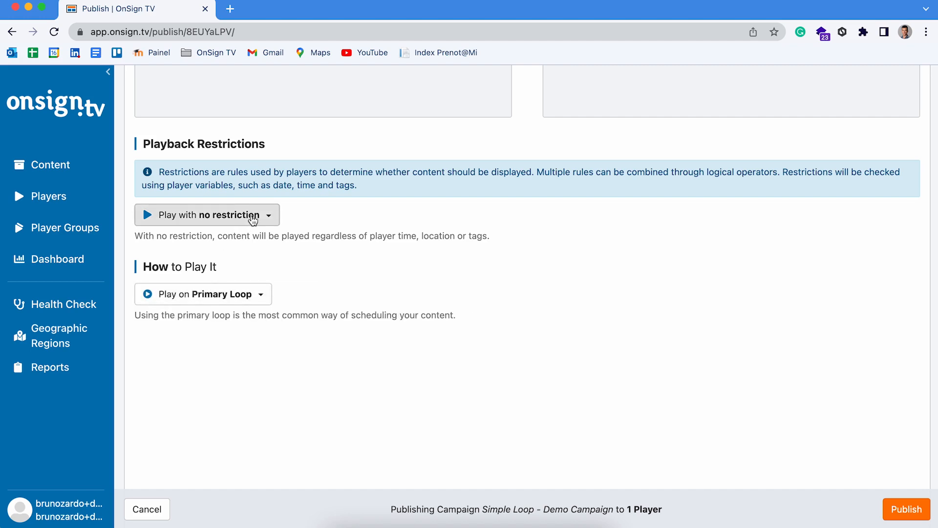
{"action": "left_click", "coordinate": [252, 221]}
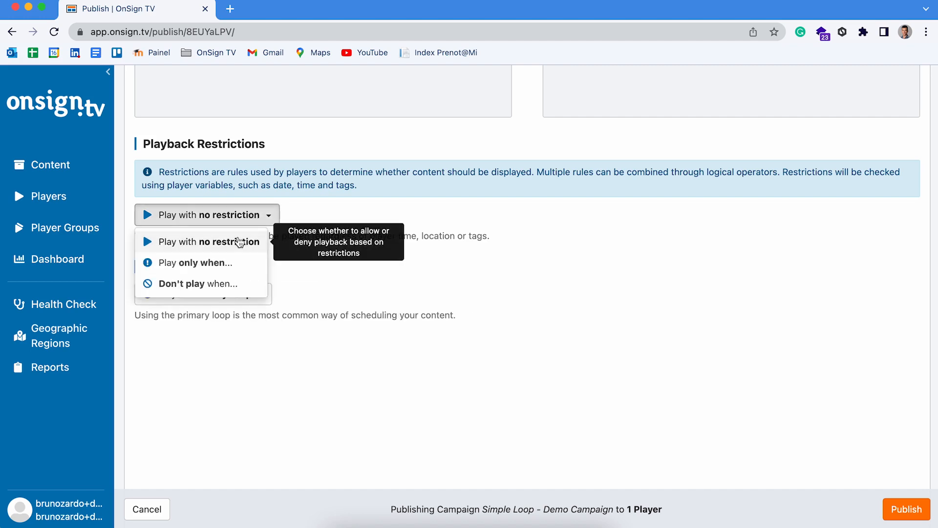
{"action": "left_click", "coordinate": [209, 263]}
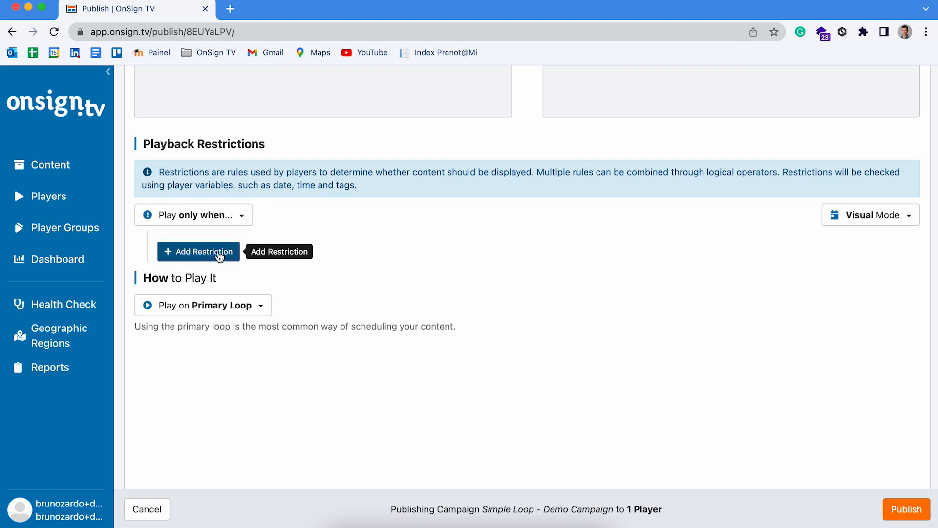
Add and apply a restriction that allows playback only on players inside the Miami geographic region.
{"action": "left_click", "coordinate": [218, 253]}
{"action": "scroll", "coordinate": [458, 368], "scroll_direction": "down", "scroll_amount": 3}
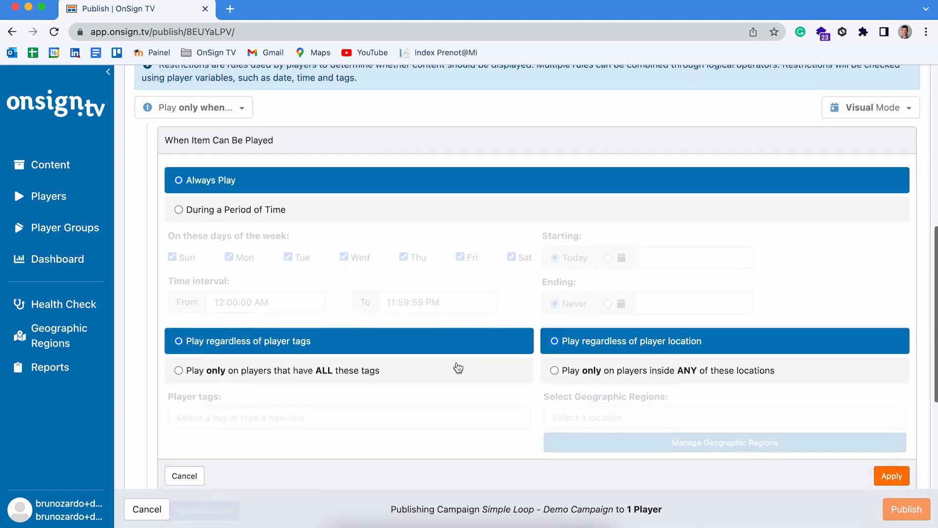
{"action": "left_click", "coordinate": [582, 374]}
{"action": "scroll", "coordinate": [615, 385], "scroll_direction": "down", "scroll_amount": 1}
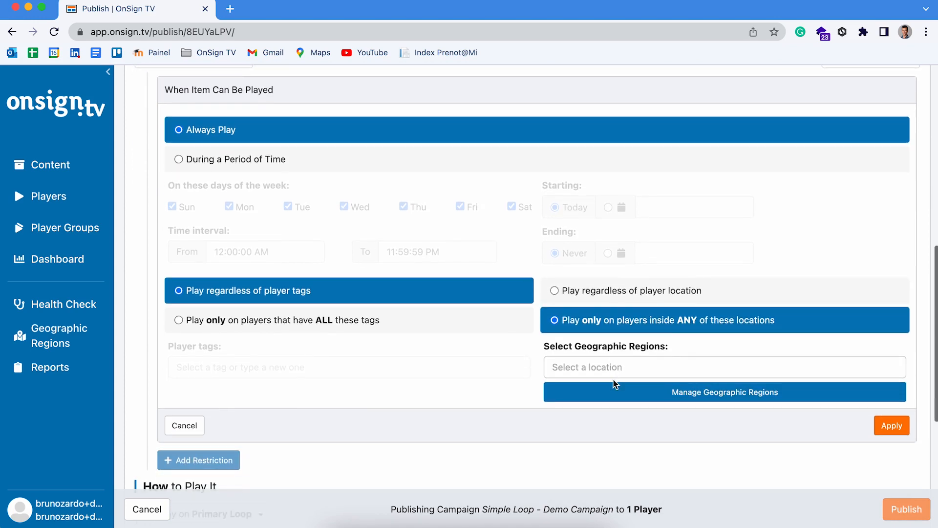
{"action": "left_click", "coordinate": [625, 370]}
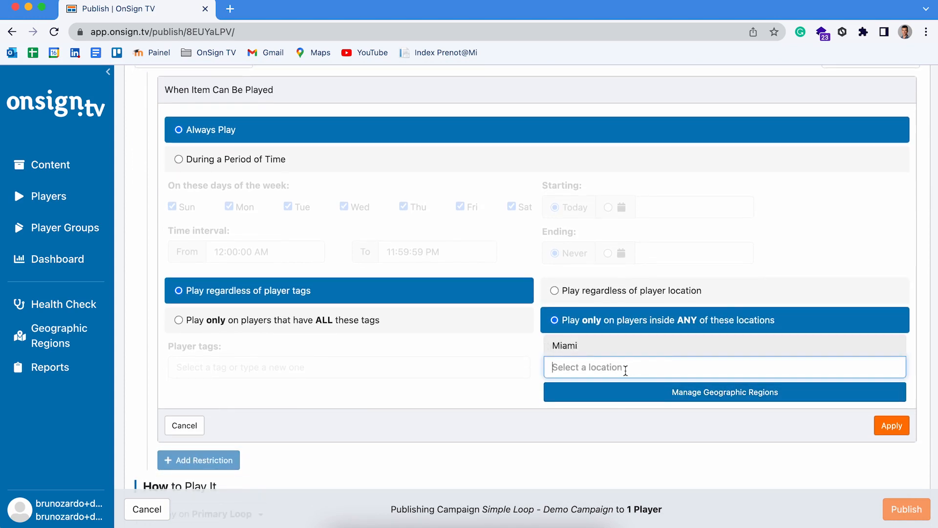
{"action": "left_click", "coordinate": [593, 348]}
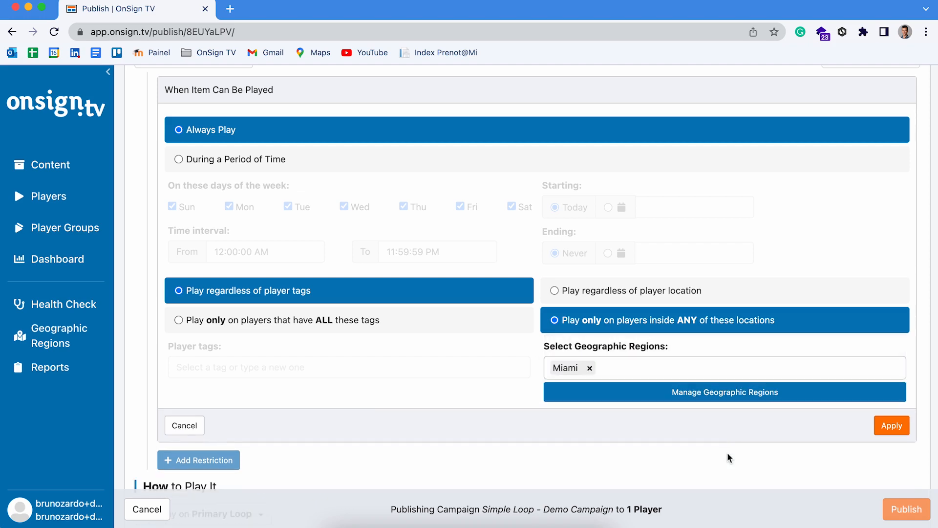
{"action": "scroll", "coordinate": [728, 457], "scroll_direction": "down", "scroll_amount": 2}
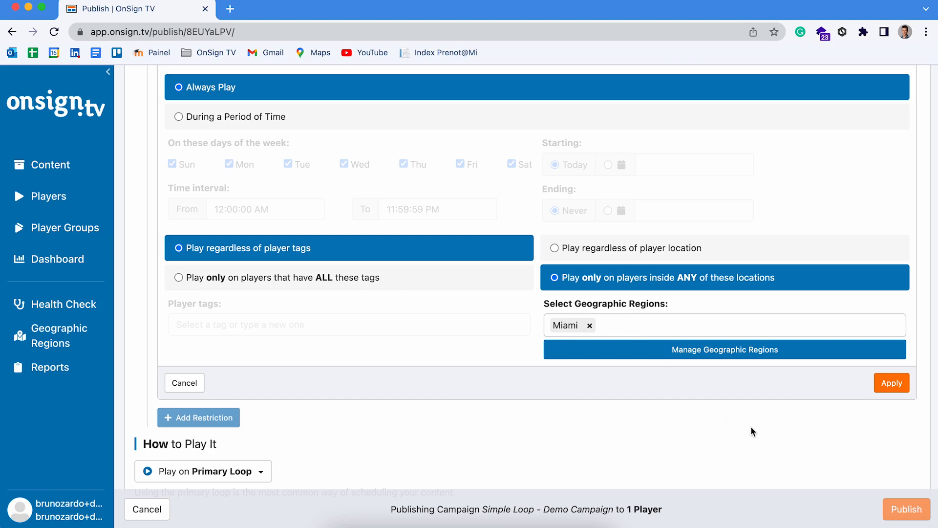
{"action": "left_click", "coordinate": [889, 383]}
Leave the campaign's publishing page and return to the main content library.
{"action": "scroll", "coordinate": [721, 345], "scroll_direction": "up", "scroll_amount": 2}
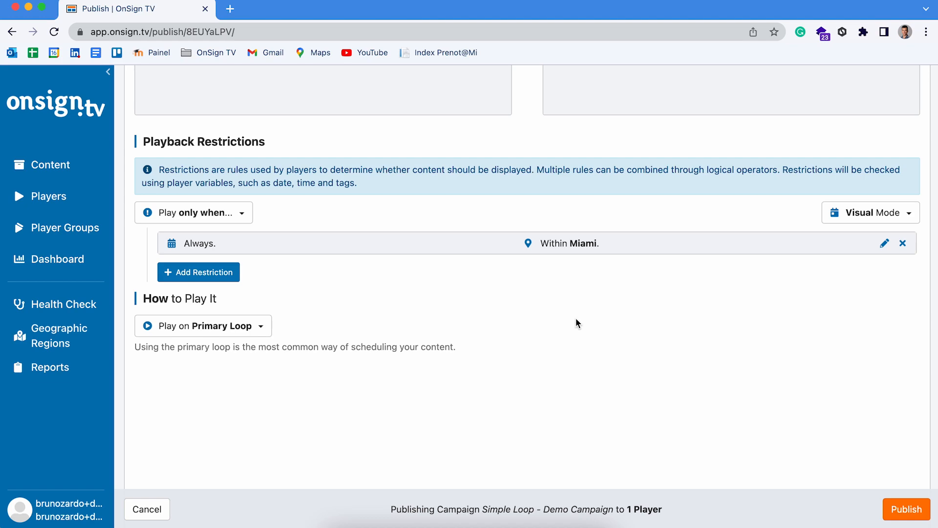
{"action": "scroll", "coordinate": [576, 318], "scroll_direction": "up", "scroll_amount": 6}
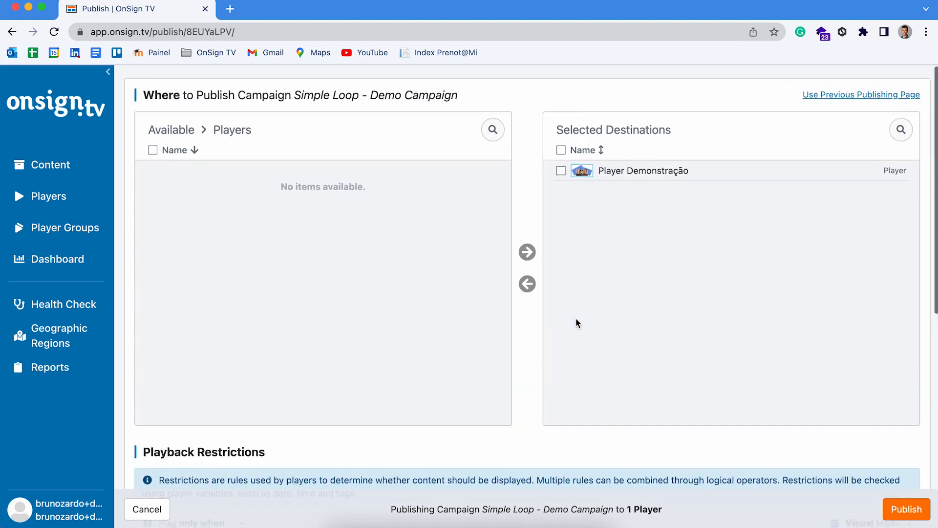
{"action": "left_click", "coordinate": [55, 165]}
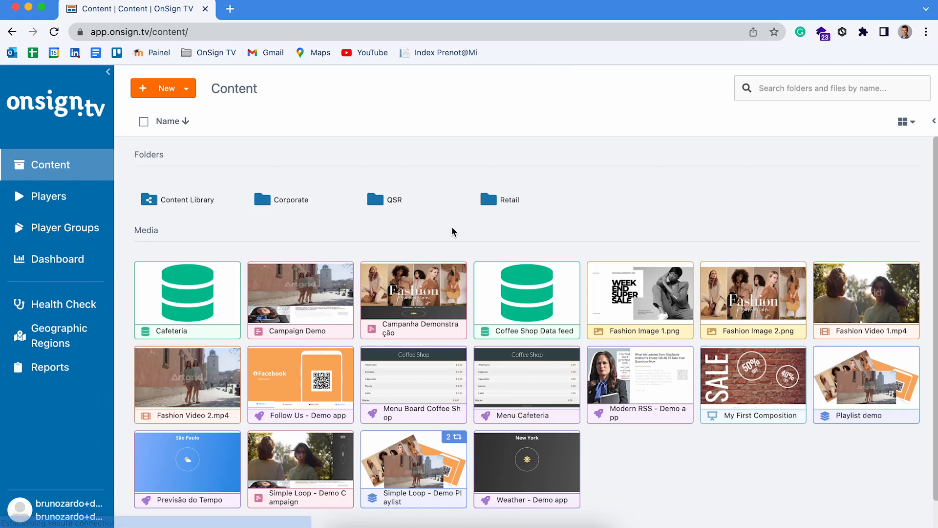